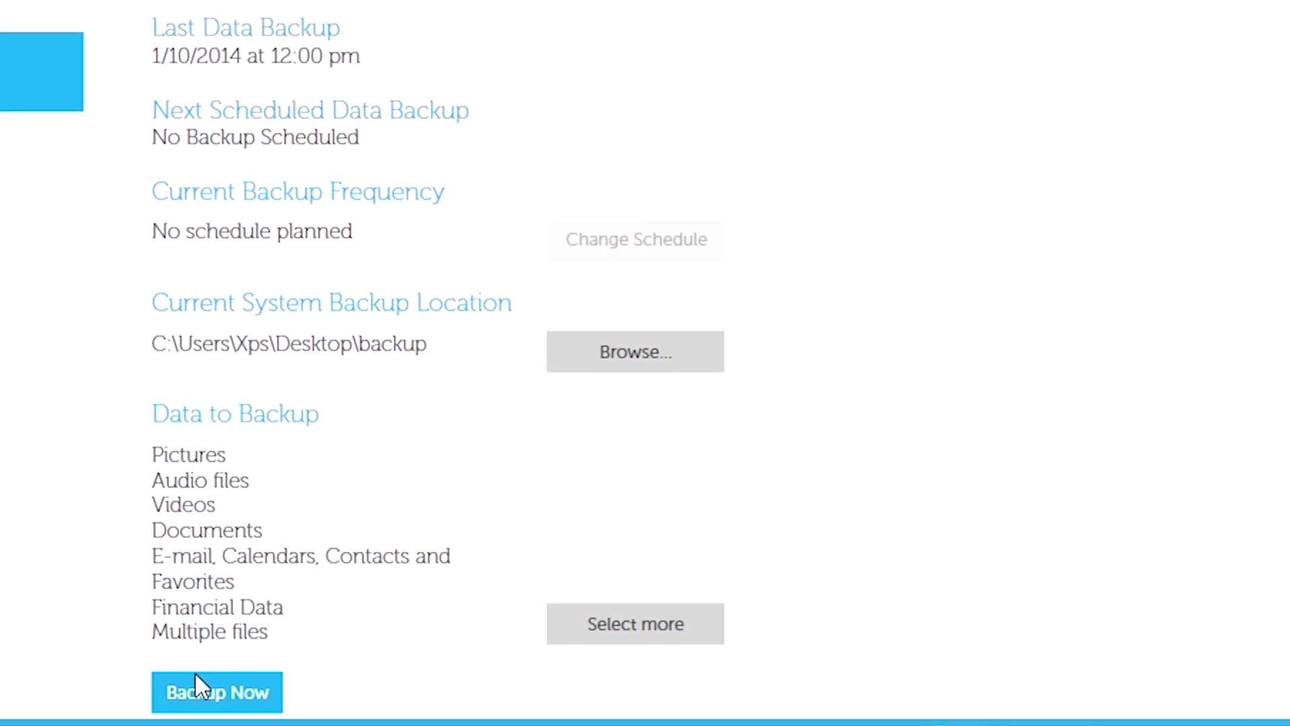
Launch the data backup immediately with Backup Now, starting the system check
{"action": "left_click", "coordinate": [217, 693]}
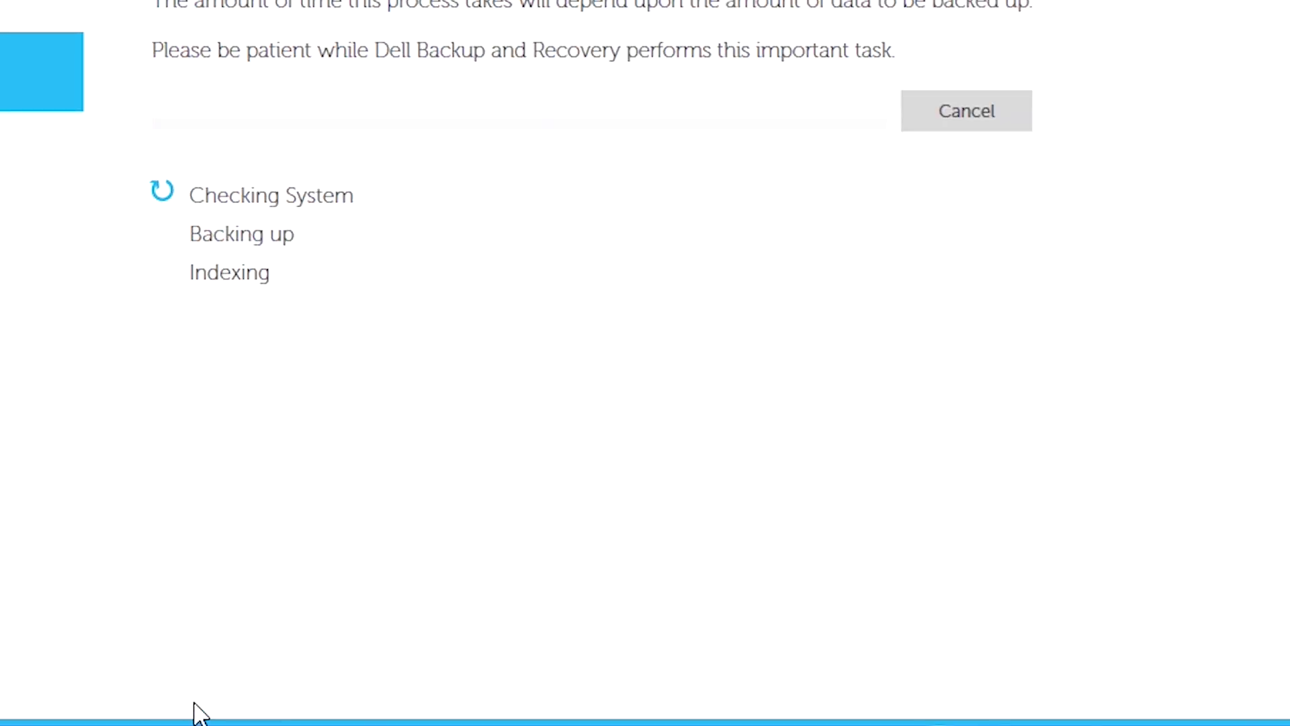